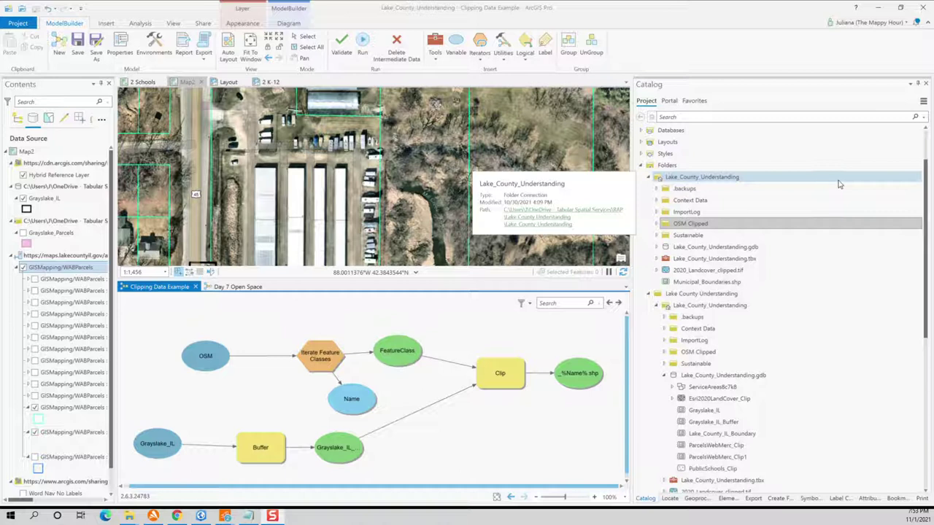
# Step: Create a new model in the Lake_County_Understanding toolbox
pyautogui.click(839, 182)
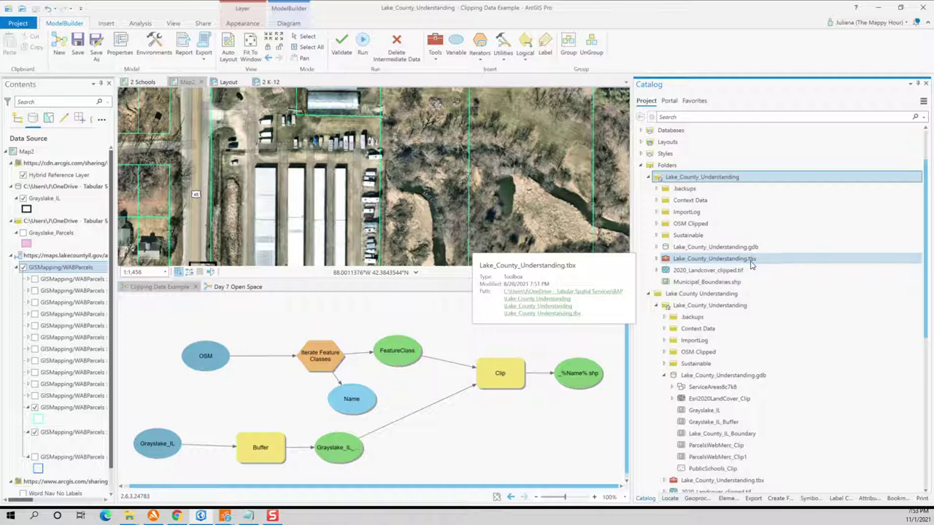
pyautogui.doubleClick(674, 263)
pyautogui.rightClick(674, 263)
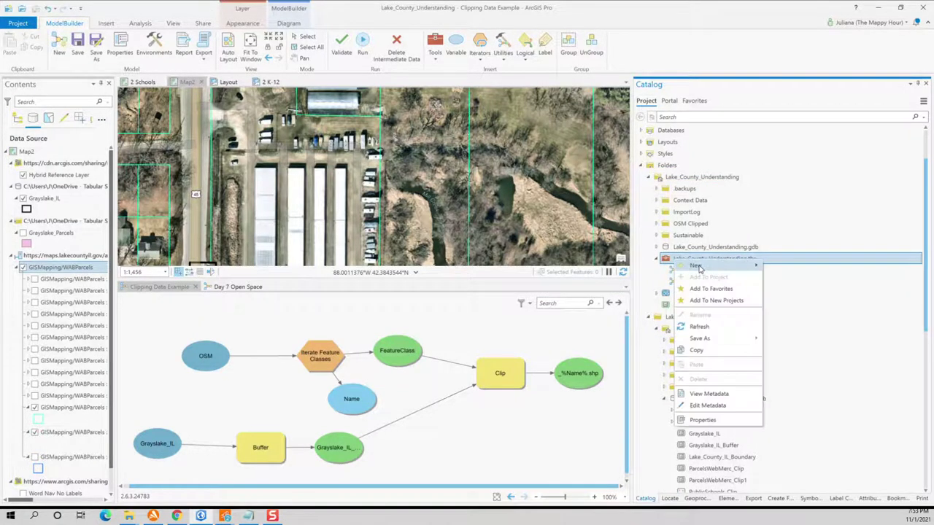
pyautogui.moveTo(719, 265)
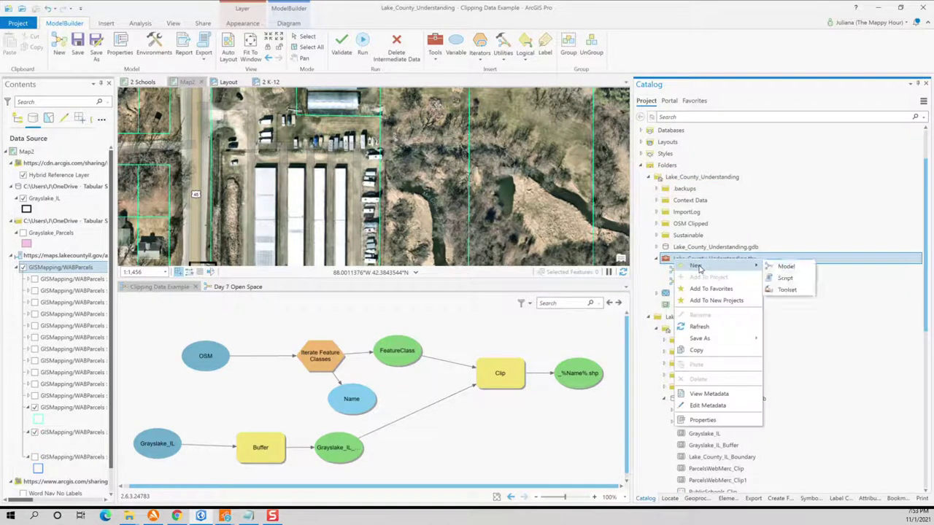
pyautogui.click(795, 268)
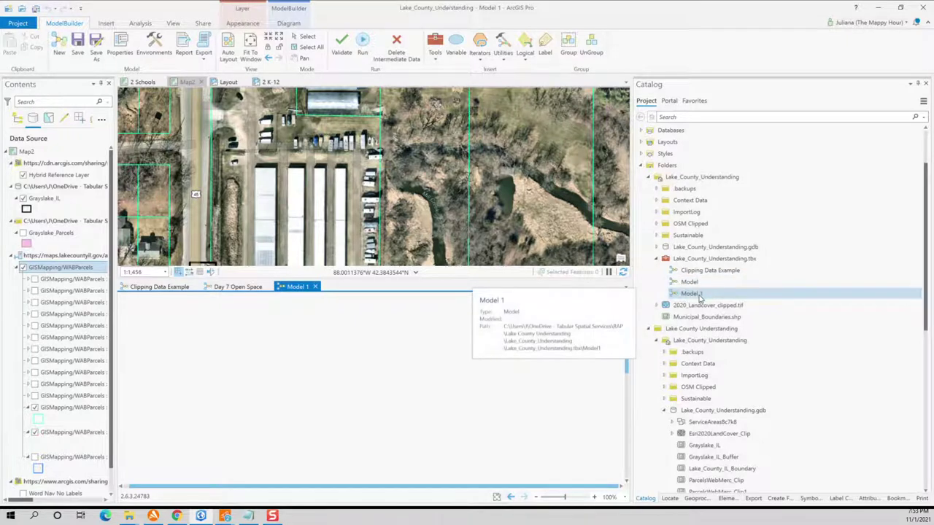
# Step: Rename the model to ClippingDataVideo with the label 'Example of Clipping Data in MB'
pyautogui.rightClick(700, 296)
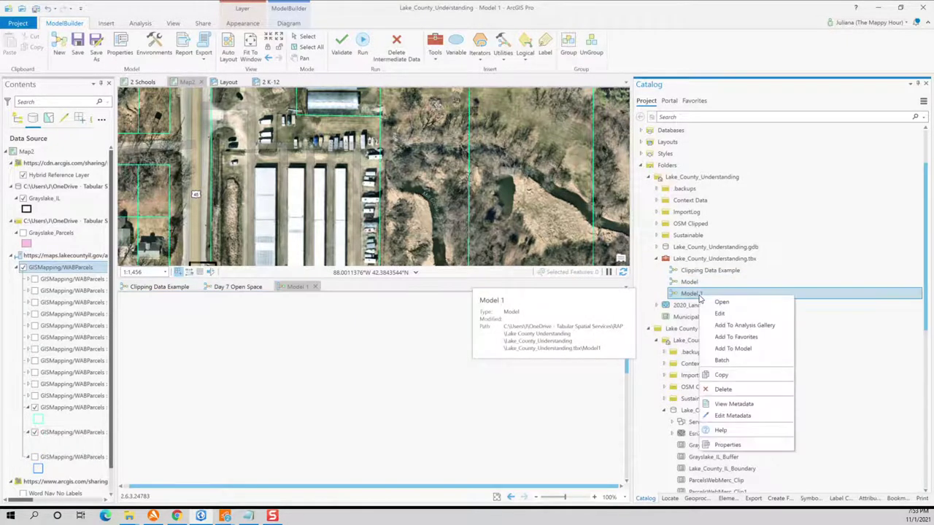
pyautogui.click(729, 446)
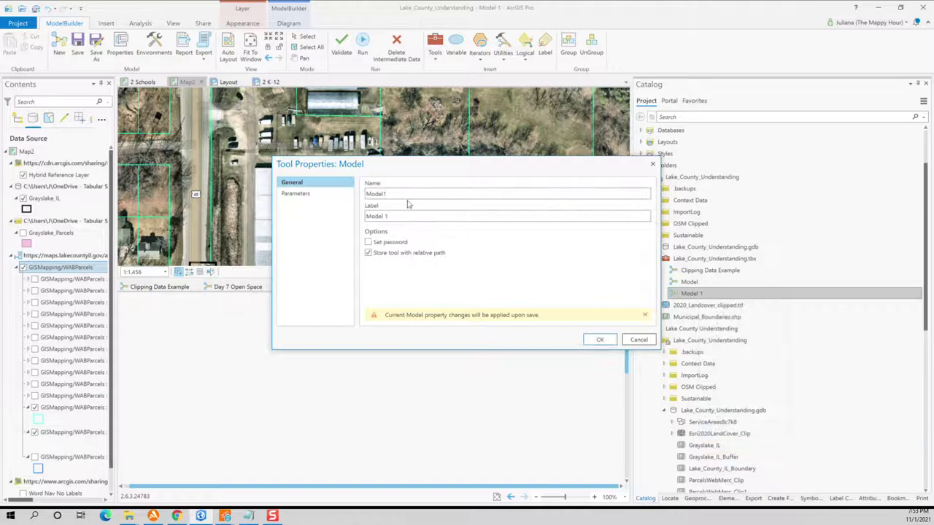
pyautogui.moveTo(409, 194); pyautogui.dragTo(364, 200)
pyautogui.write('ClippingDataVideo')
pyautogui.moveTo(407, 217); pyautogui.dragTo(354, 214)
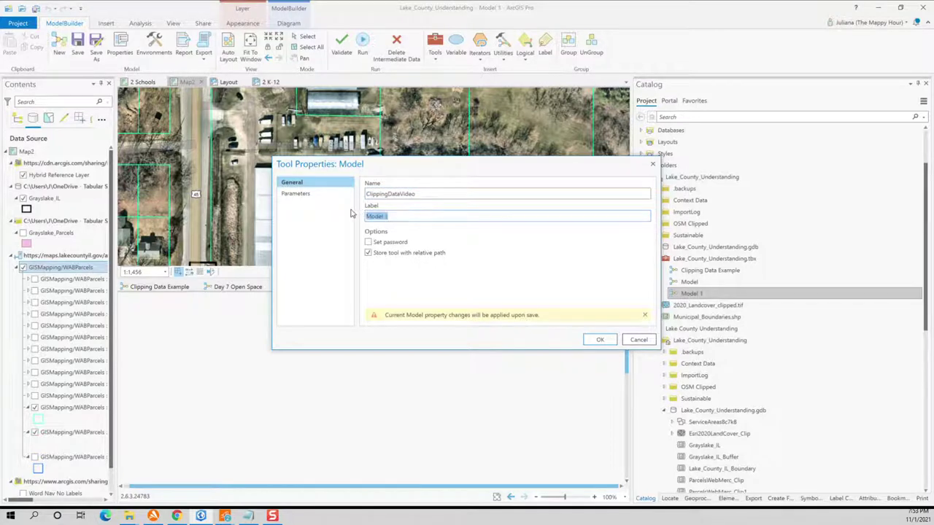
pyautogui.write('Example of Clipping Data in MB')
pyautogui.click(601, 340)
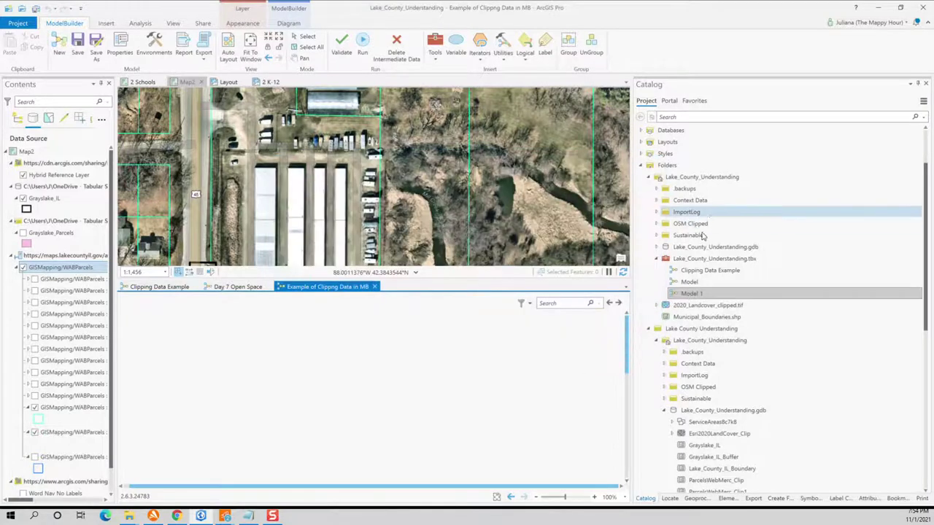
# Step: Refresh the toolbox and bring the new empty model into focus
pyautogui.rightClick(701, 258)
pyautogui.click(722, 328)
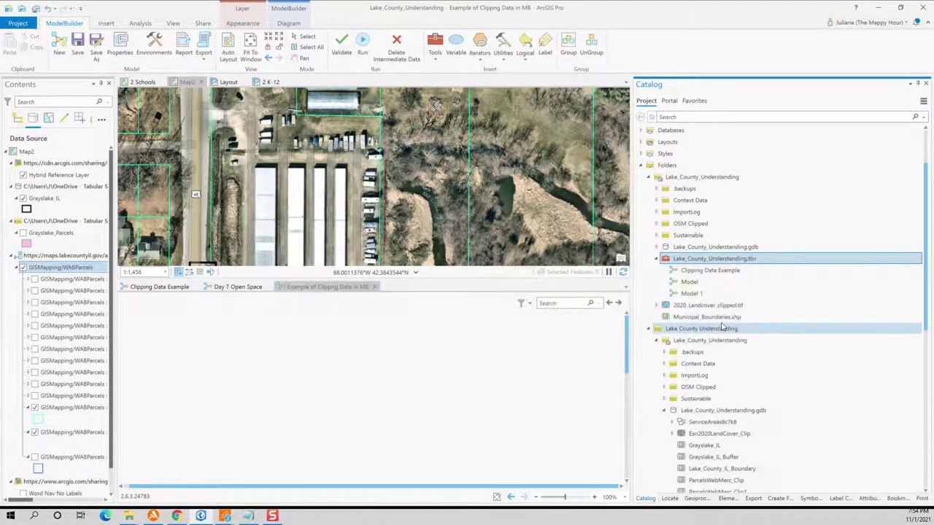
pyautogui.click(482, 362)
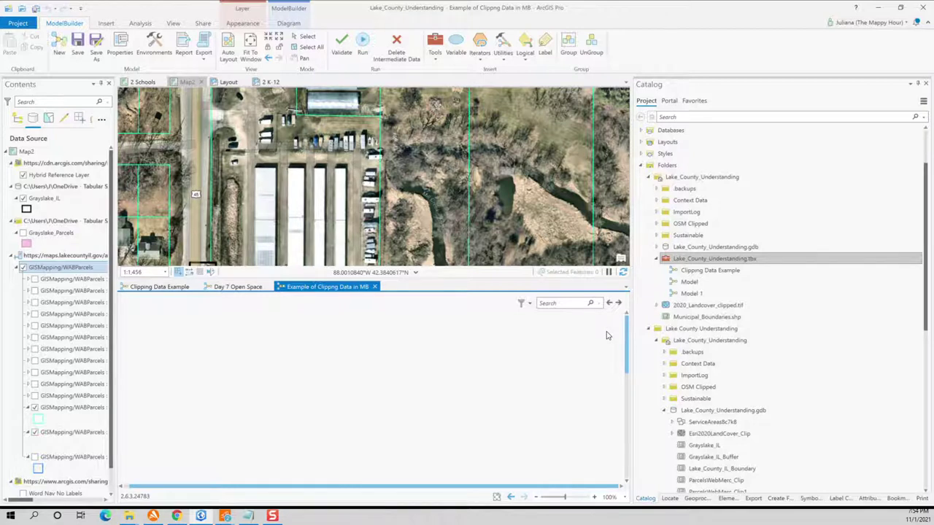
# Step: Locate and select Grayslake_IL_Buffer in the project geodatabase in Catalog
pyautogui.scroll(-2, 740, 343)
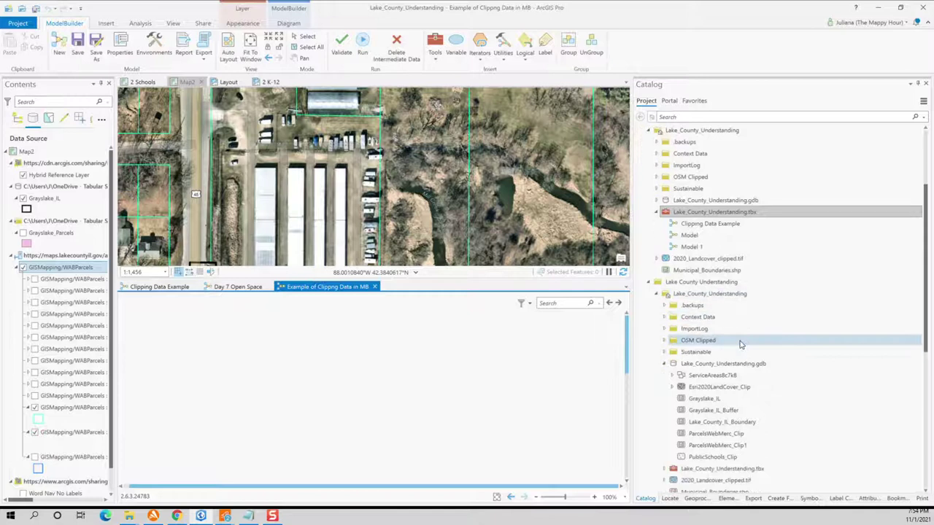
pyautogui.moveTo(741, 344)
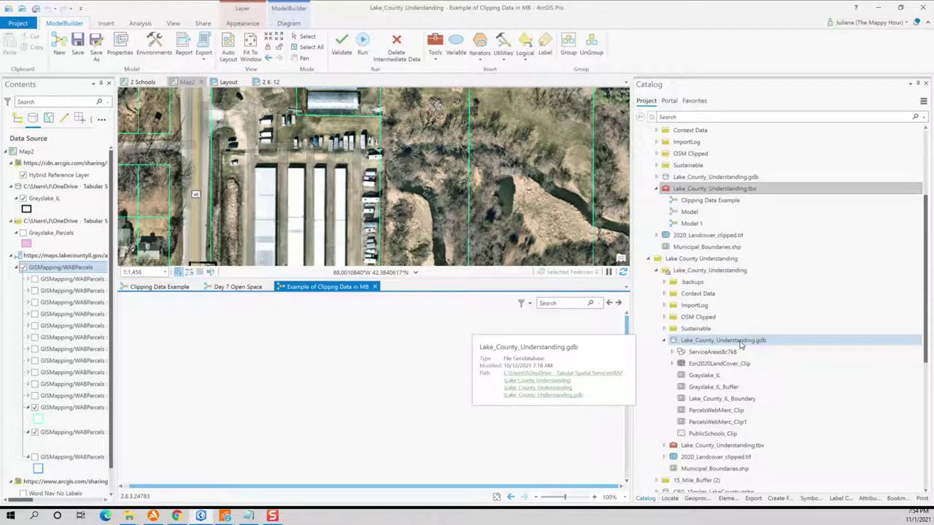
pyautogui.scroll(-1, 741, 346)
pyautogui.moveTo(761, 392)
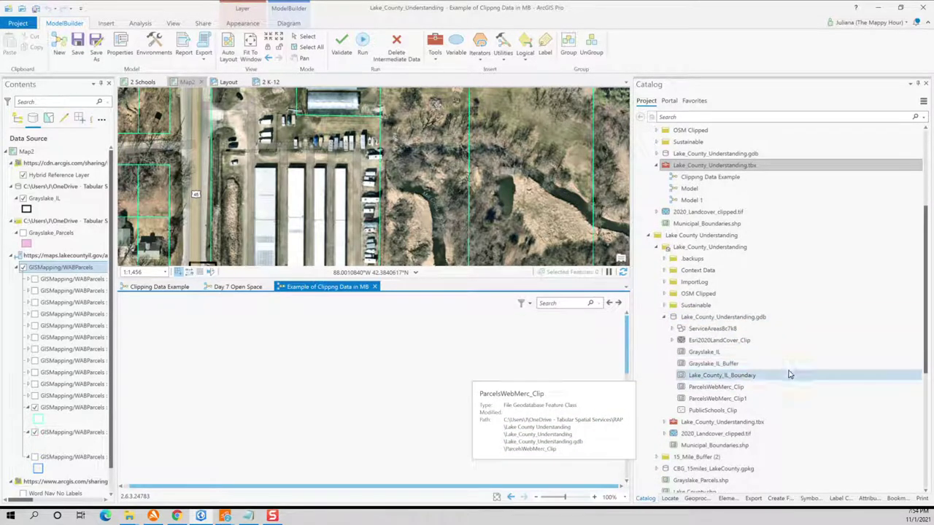
pyautogui.click(756, 368)
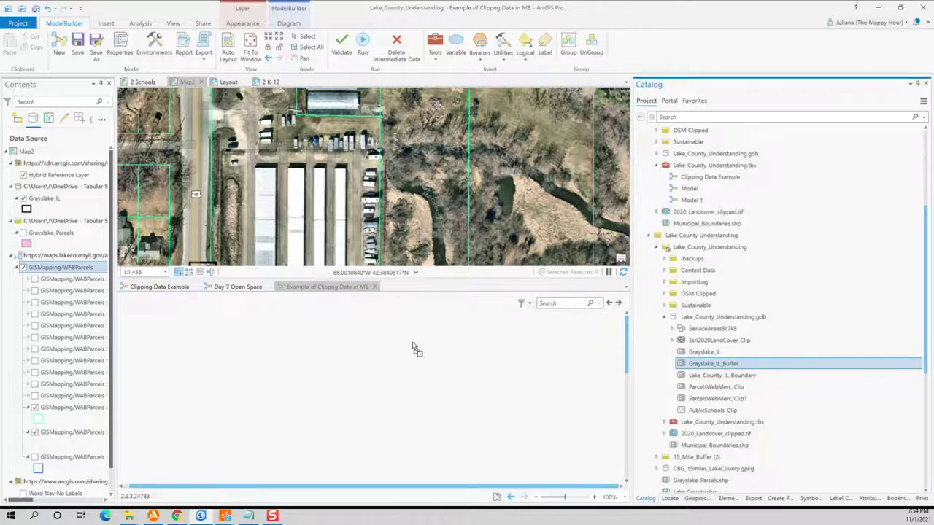
# Step: Drag Grayslake_IL_Buffer and the OSM folder onto the model canvas as input data
pyautogui.moveTo(165, 342); pyautogui.dragTo(164, 343)
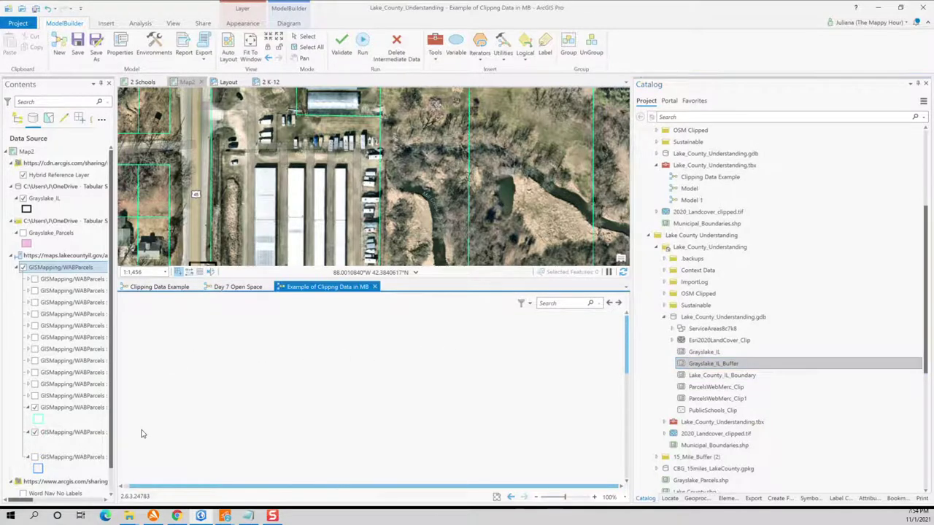
pyautogui.click(235, 410)
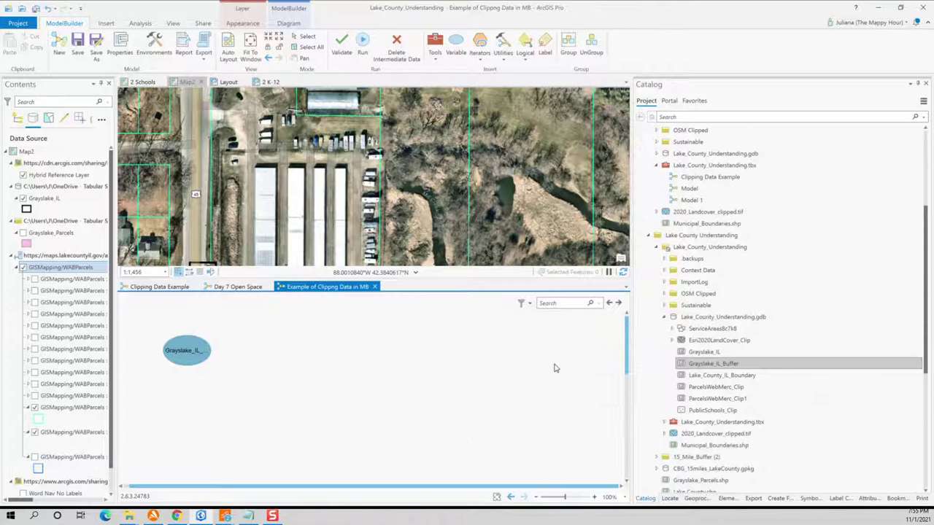
pyautogui.scroll(-2, 703, 412)
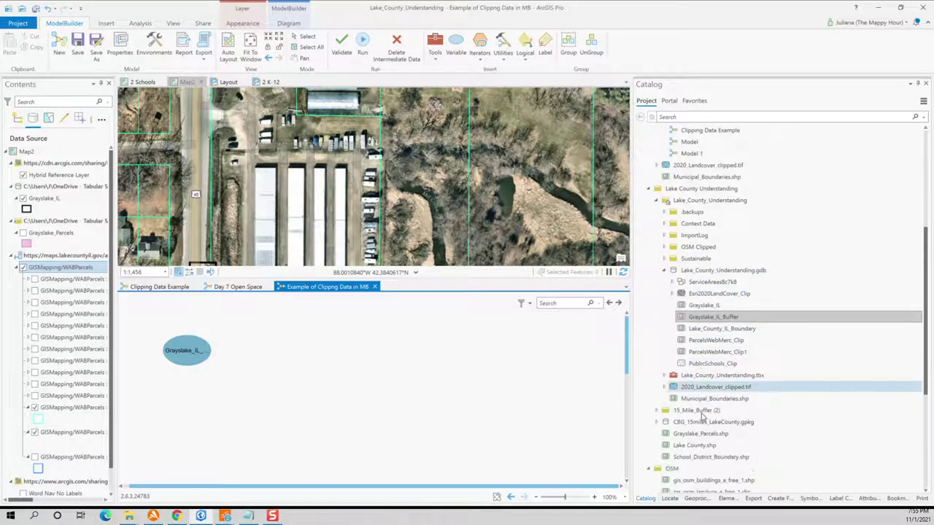
pyautogui.scroll(-5, 702, 412)
pyautogui.click(706, 353)
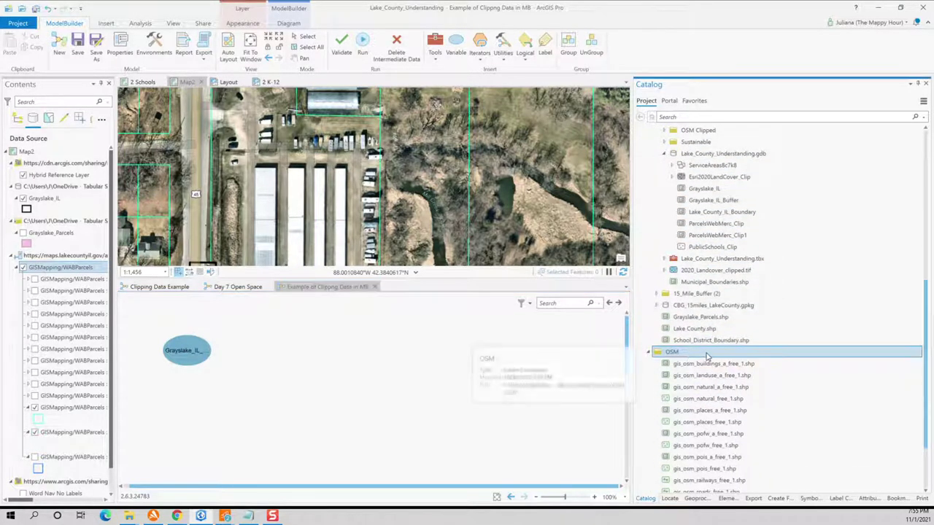
pyautogui.moveTo(706, 356); pyautogui.dragTo(203, 413)
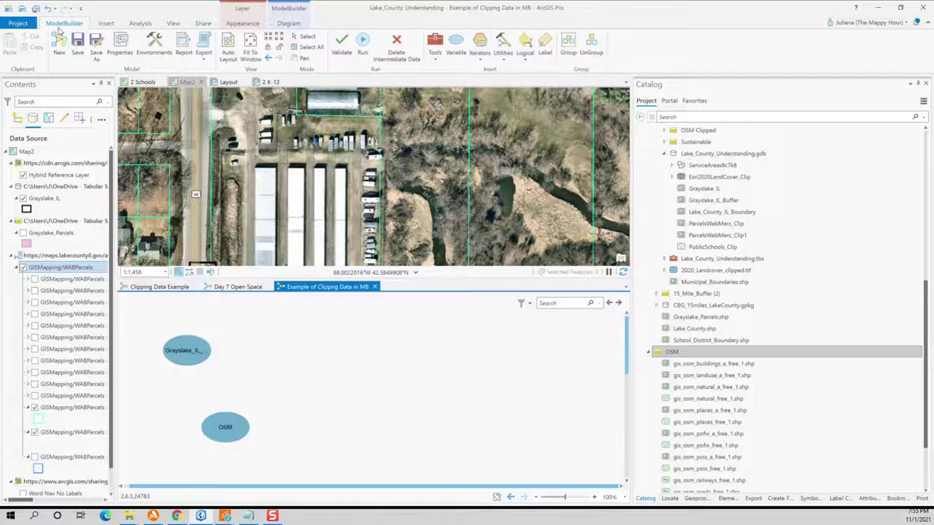
pyautogui.click(481, 59)
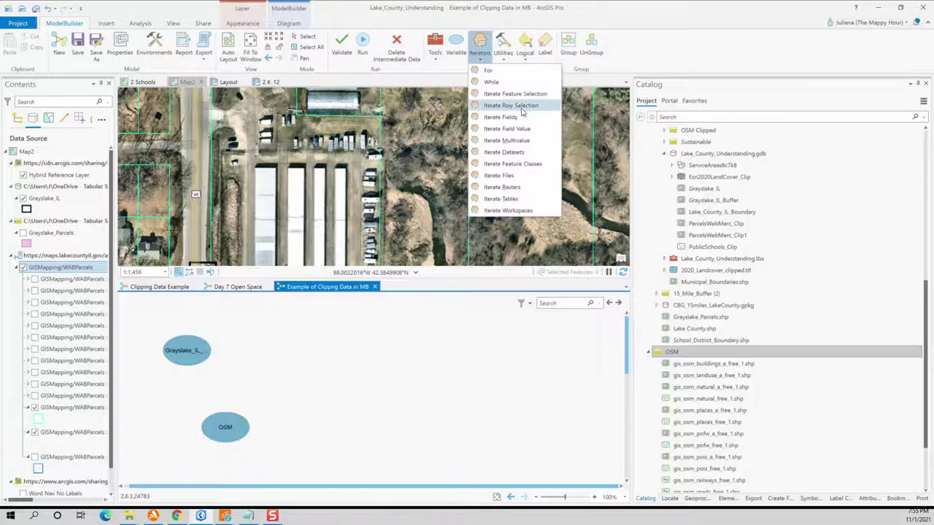
# Step: Add a mistaken Iterate Feature Selection iterator, then delete it
pyautogui.click(538, 94)
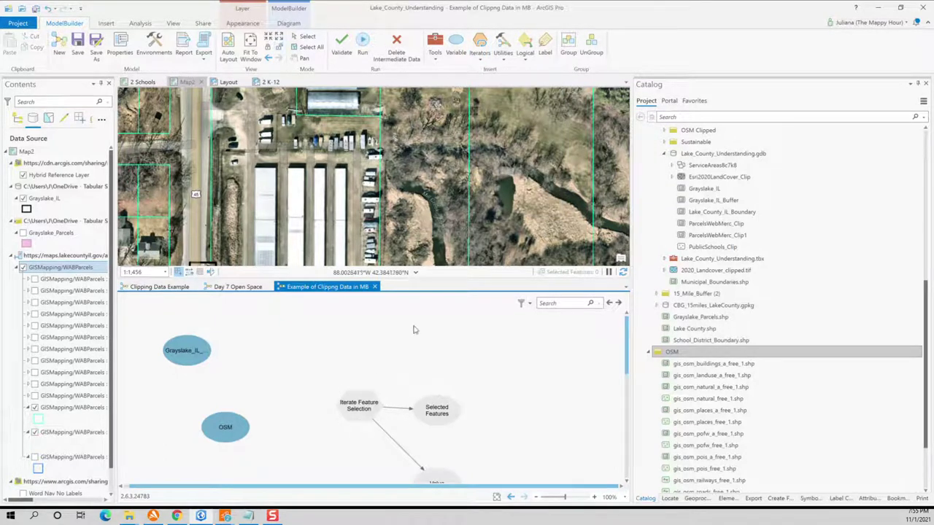
pyautogui.moveTo(334, 352); pyautogui.dragTo(396, 445)
pyautogui.press('Delete')
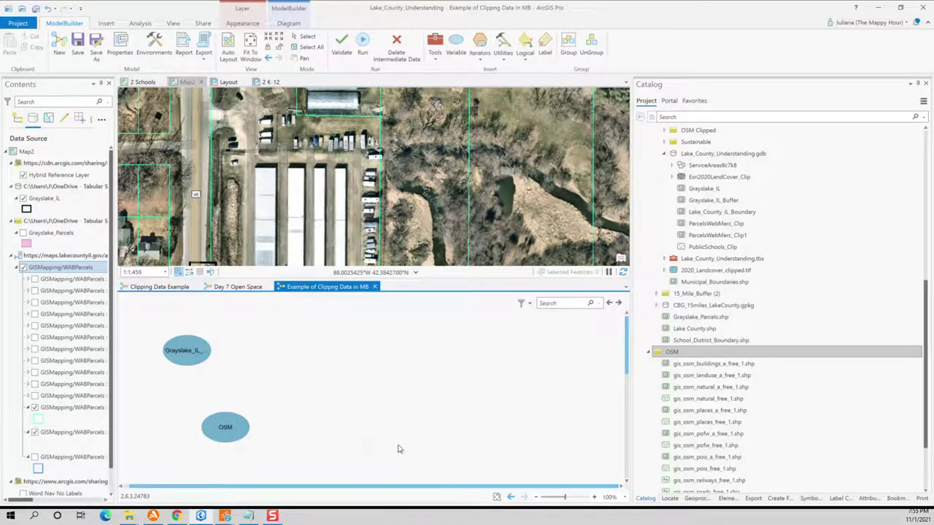
# Step: Add an Iterate Feature Classes iterator and place it near the OSM input
pyautogui.click(479, 53)
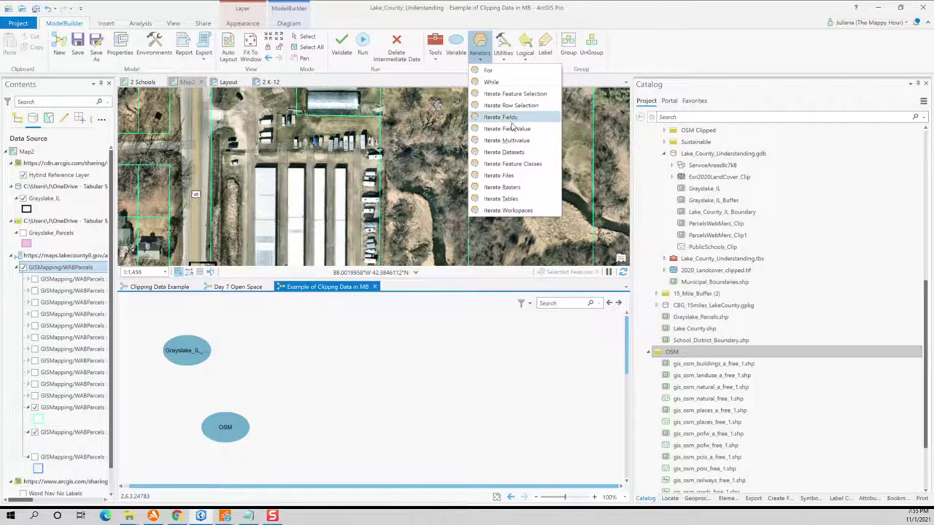
pyautogui.click(541, 164)
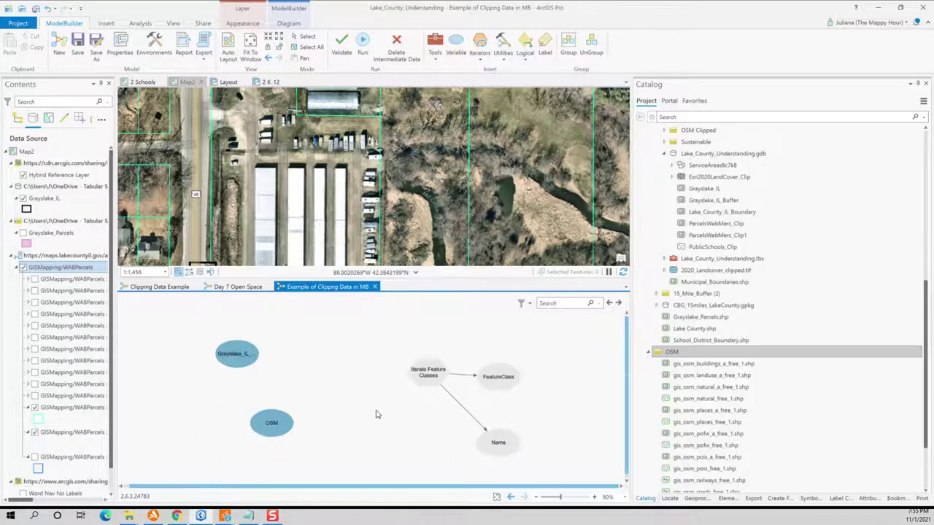
pyautogui.click(434, 369)
pyautogui.moveTo(433, 369); pyautogui.dragTo(370, 407)
pyautogui.click(370, 372)
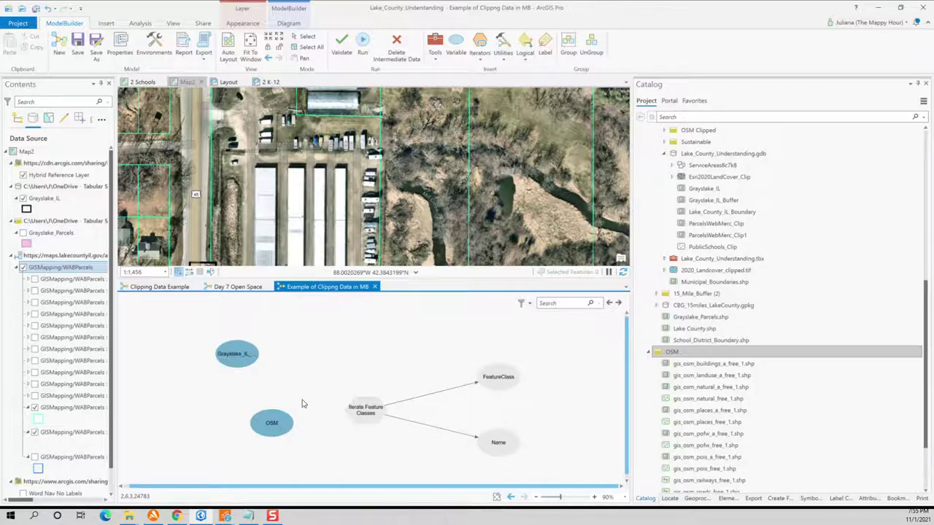
# Step: Connect the OSM folder to Iterate Feature Classes as its workspace input
pyautogui.moveTo(270, 425); pyautogui.dragTo(356, 418)
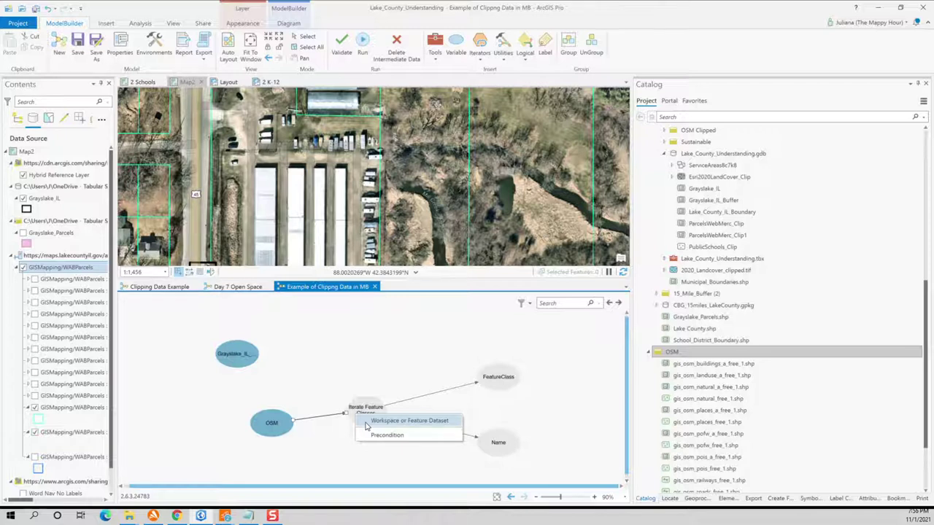
pyautogui.click(367, 423)
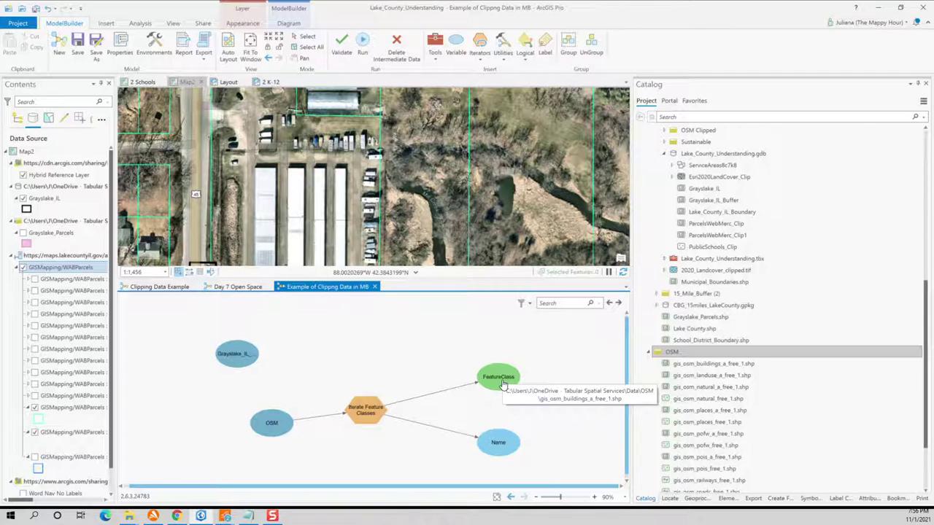
pyautogui.moveTo(365, 410); pyautogui.dragTo(343, 417)
# Step: Move the Name and FeatureClass outputs closer to the iterator
pyautogui.click(498, 442)
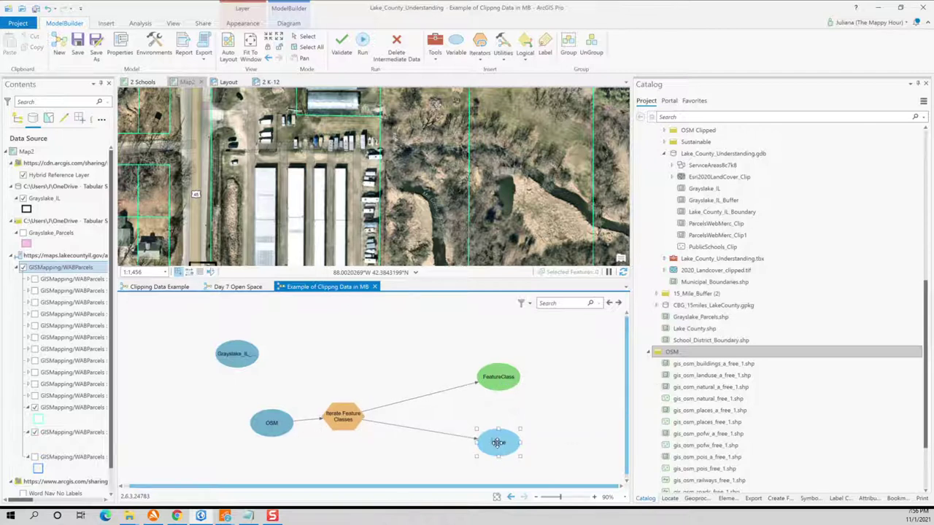
pyautogui.moveTo(498, 442); pyautogui.dragTo(375, 469)
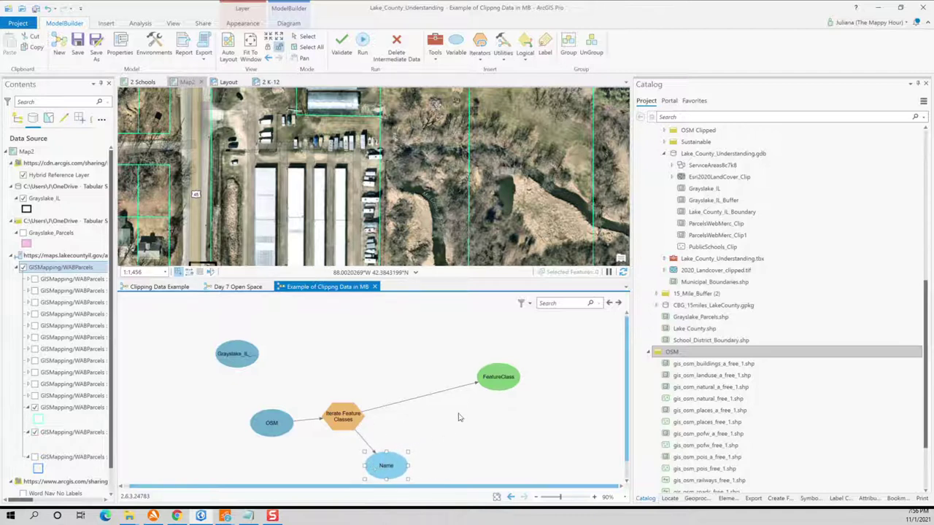
pyautogui.moveTo(499, 377); pyautogui.dragTo(426, 404)
pyautogui.click(502, 387)
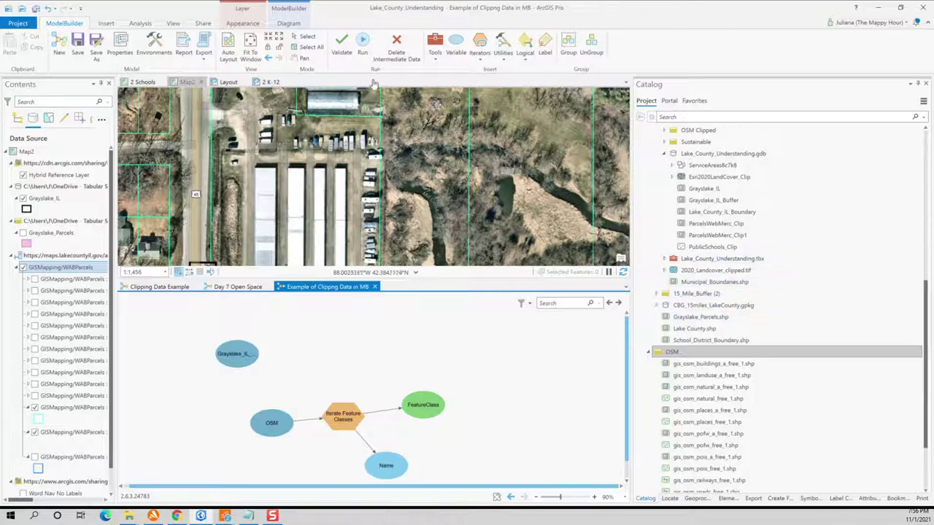
# Step: Run the model to test the iterator over the OSM feature classes, then close the progress window
pyautogui.click(359, 49)
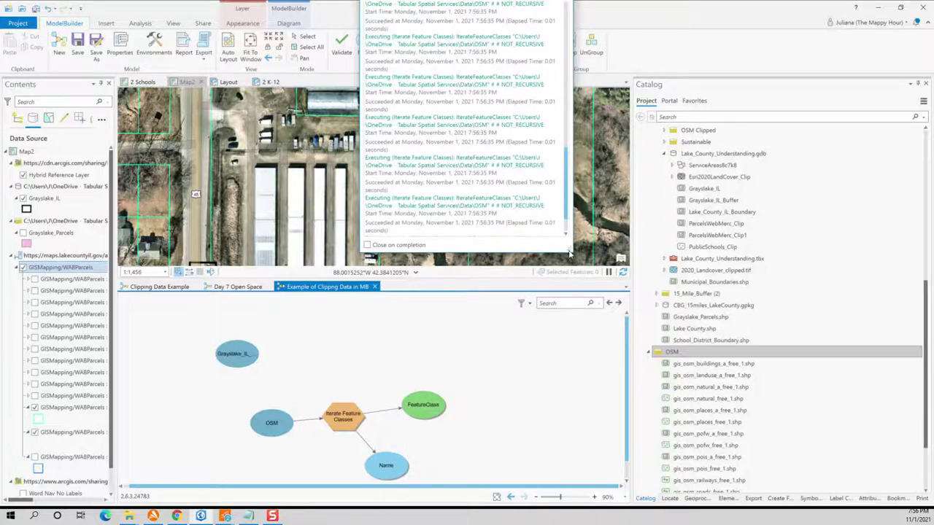
pyautogui.moveTo(514, 13); pyautogui.dragTo(524, 64)
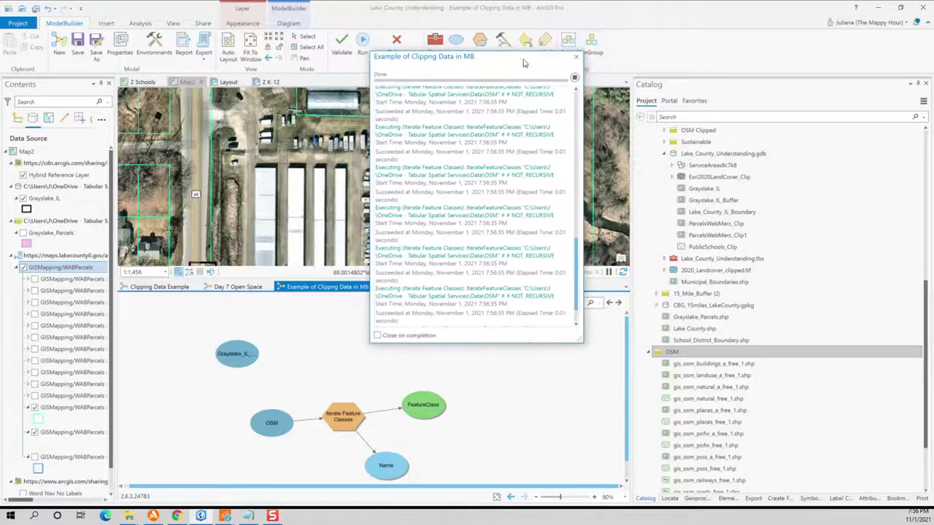
pyautogui.click(577, 57)
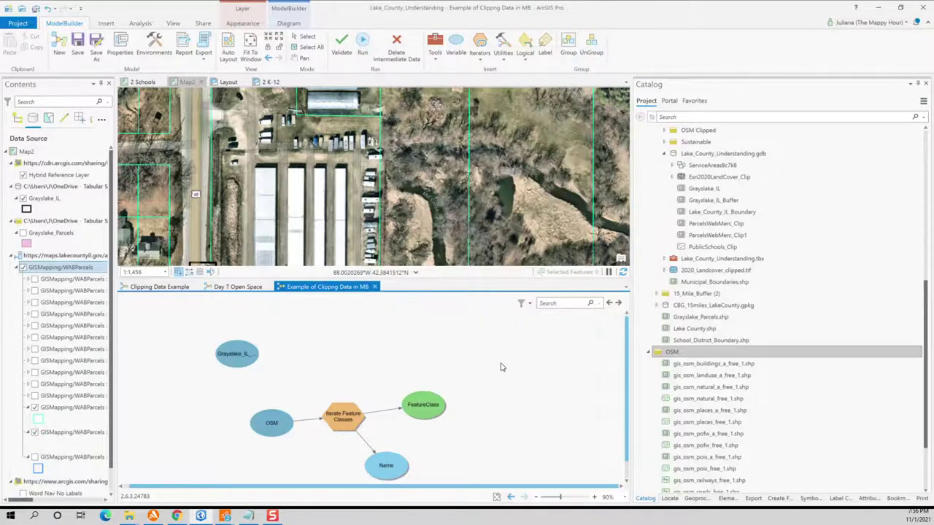
pyautogui.moveTo(418, 413)
# Step: Add the Clip tool from the Geoprocessing pane to the model and glance at its parameters
pyautogui.click(694, 499)
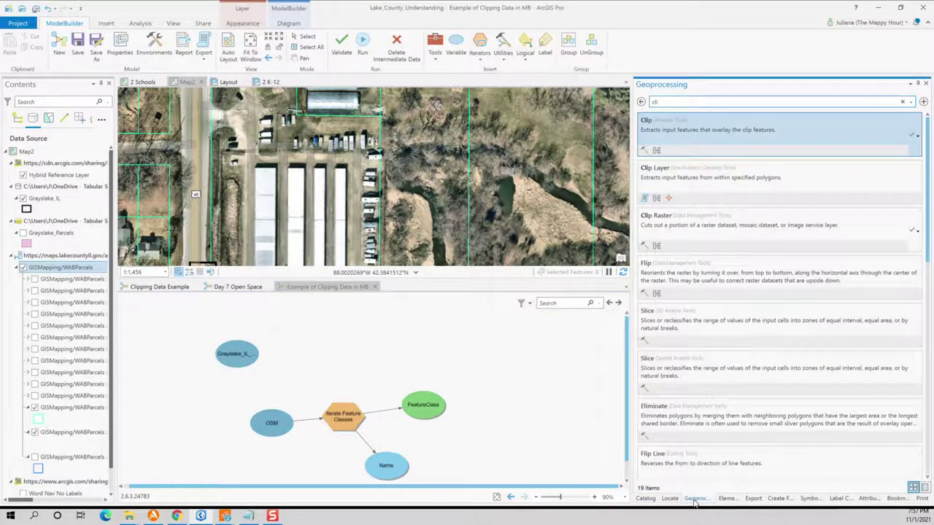
pyautogui.moveTo(704, 137); pyautogui.dragTo(402, 326)
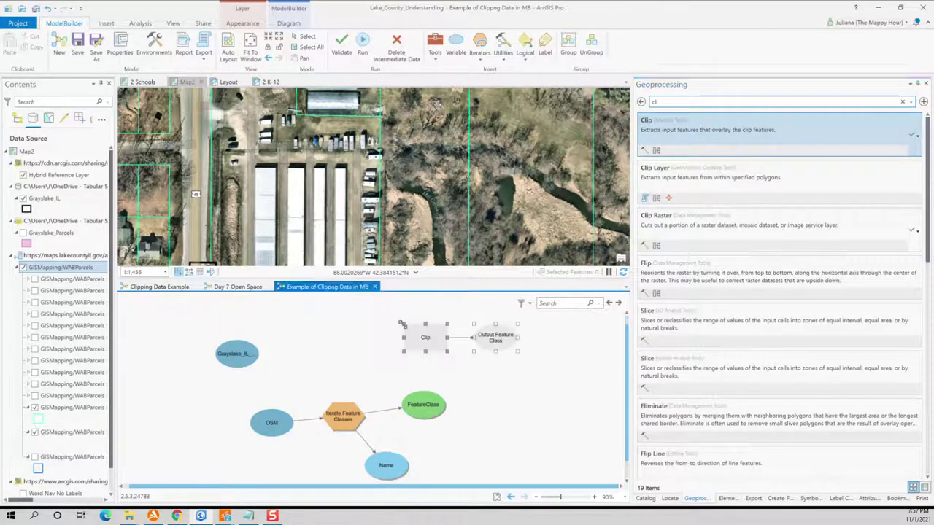
pyautogui.click(347, 355)
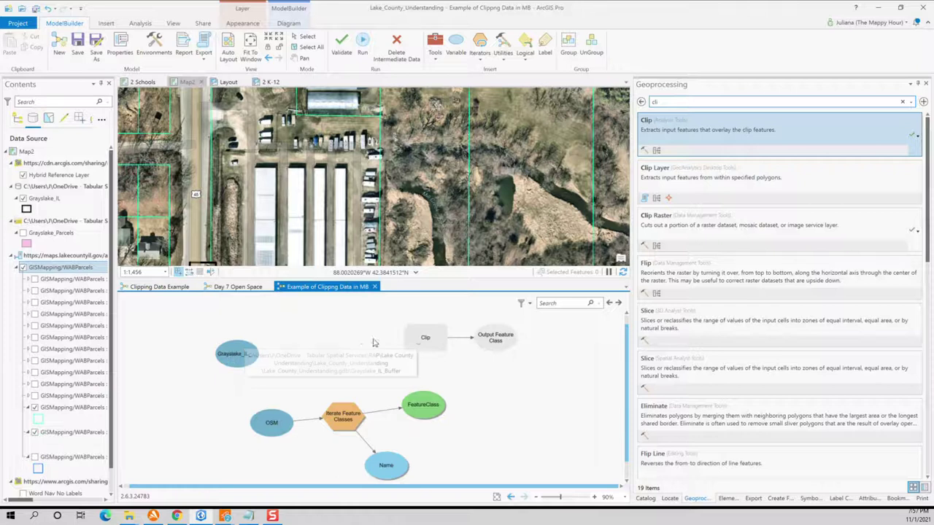
pyautogui.rightClick(421, 337)
pyautogui.click(441, 345)
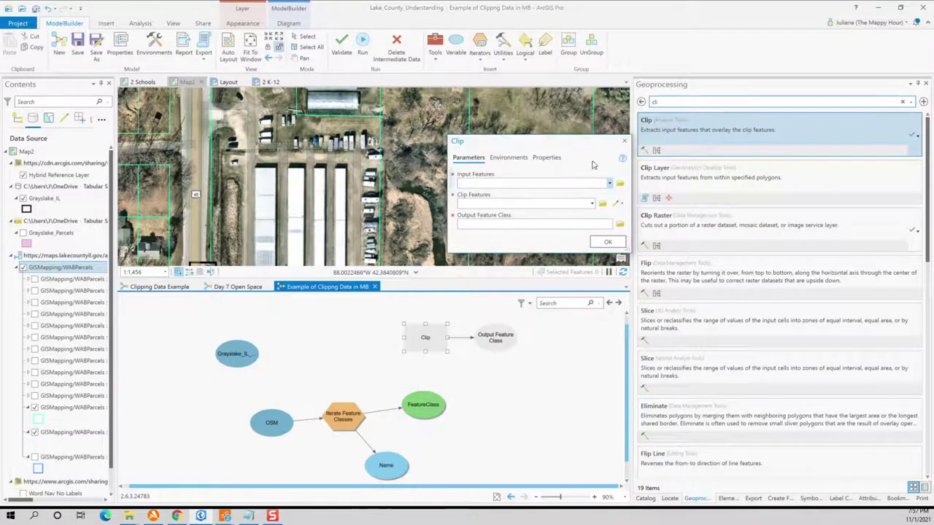
pyautogui.click(609, 183)
pyautogui.click(612, 184)
pyautogui.click(624, 141)
pyautogui.click(332, 343)
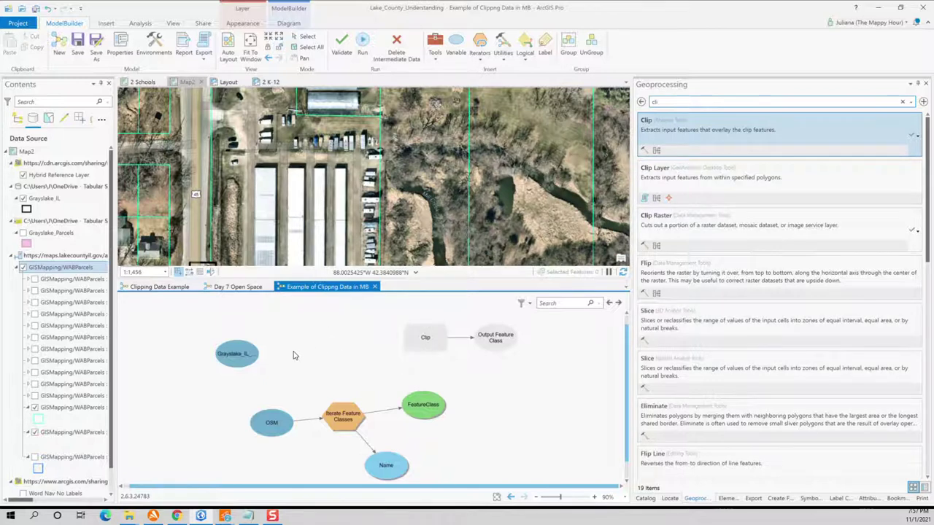
# Step: Connect Grayslake_IL_Buffer as Clip Features and FeatureClass as Input Features to Clip
pyautogui.moveTo(246, 357); pyautogui.dragTo(429, 340)
pyautogui.click(440, 354)
pyautogui.moveTo(427, 403); pyautogui.dragTo(432, 345)
pyautogui.click(463, 359)
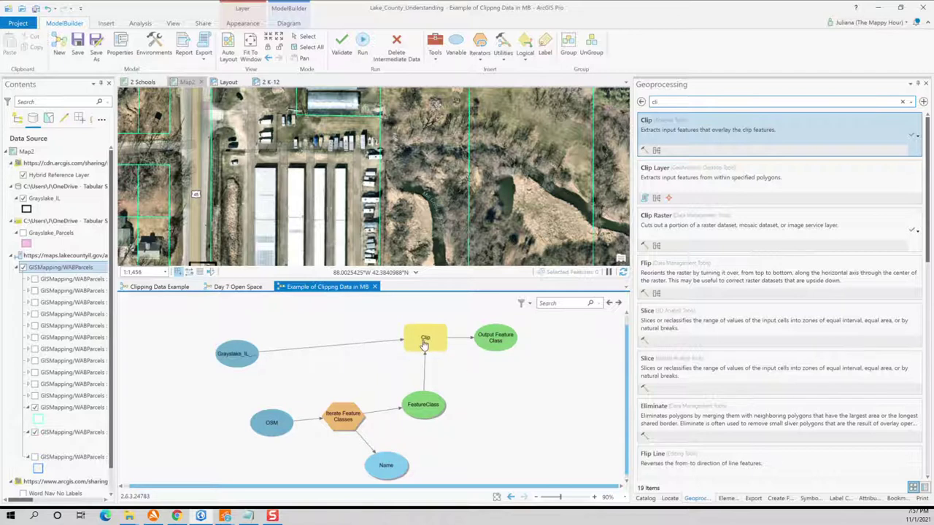
pyautogui.moveTo(427, 341)
pyautogui.moveTo(514, 346)
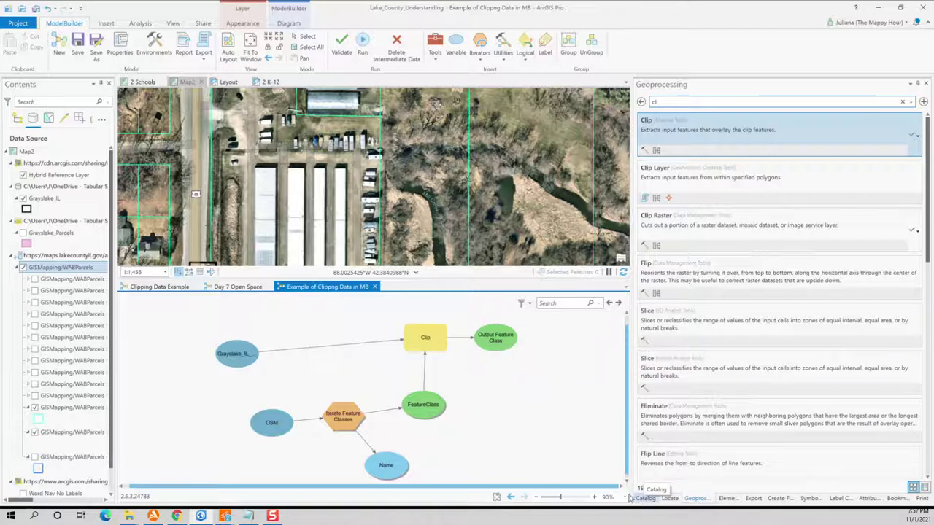
# Step: Open the Clip parameters and select the output feature class file name in its path
pyautogui.doubleClick(422, 337)
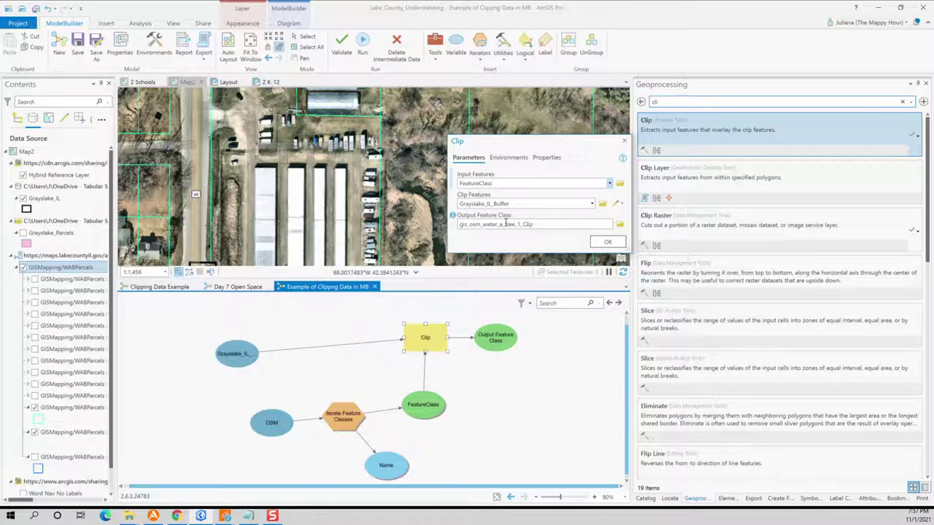
pyautogui.moveTo(581, 224); pyautogui.dragTo(503, 224)
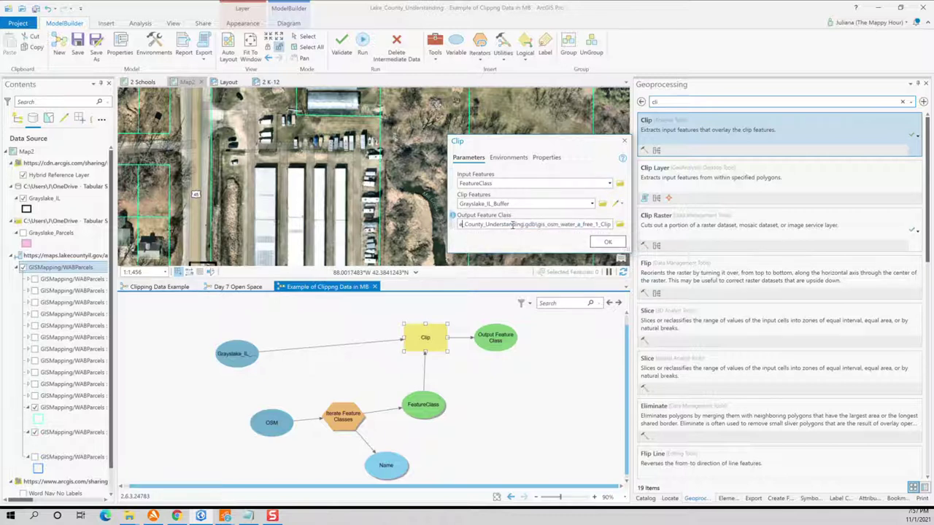
pyautogui.doubleClick(541, 225)
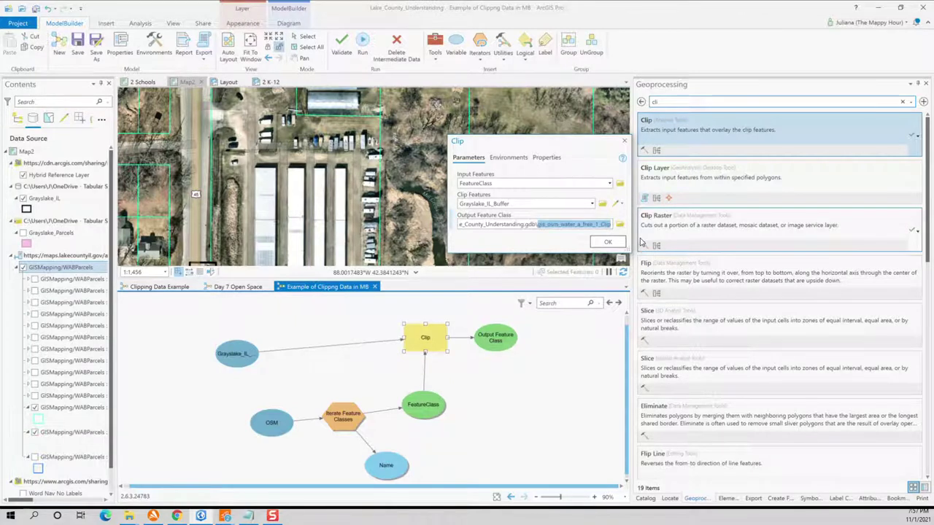
pyautogui.moveTo(641, 244); pyautogui.dragTo(631, 252)
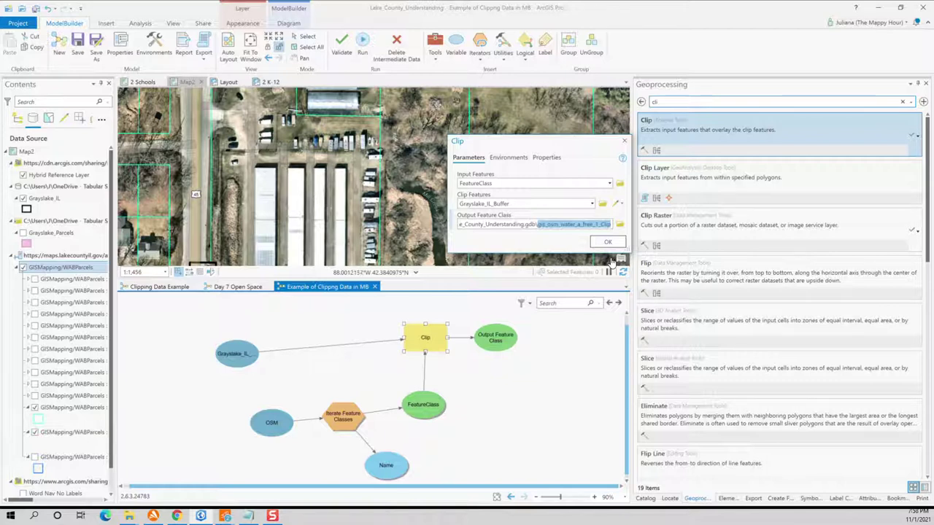
pyautogui.click(645, 498)
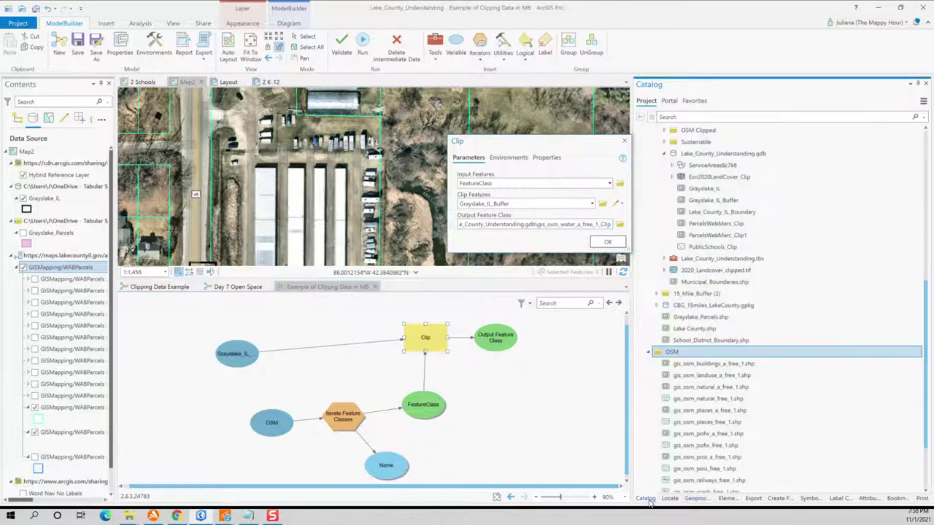
# Step: Create a folder named 'CLipped to Gryslake' inside the OSM folder and copy its path
pyautogui.rightClick(676, 351)
pyautogui.moveTo(730, 362)
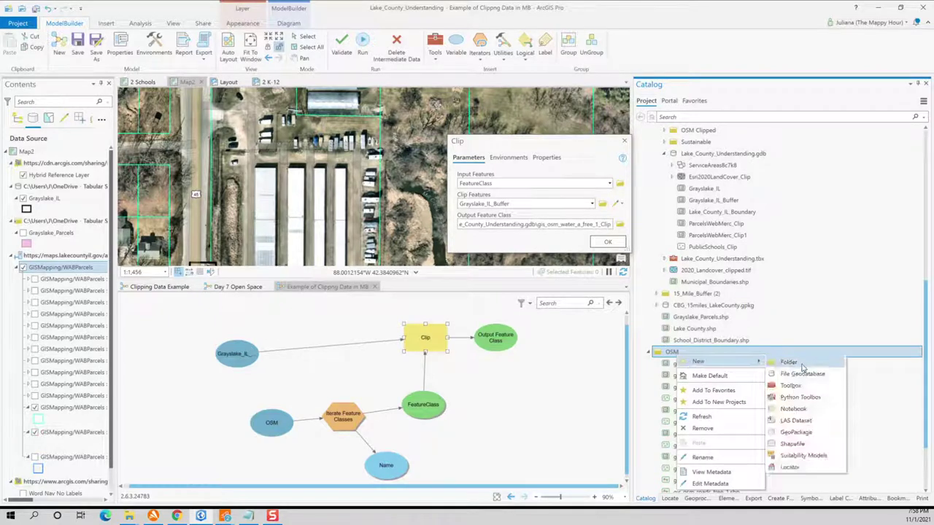
pyautogui.click(802, 367)
pyautogui.write('CL')
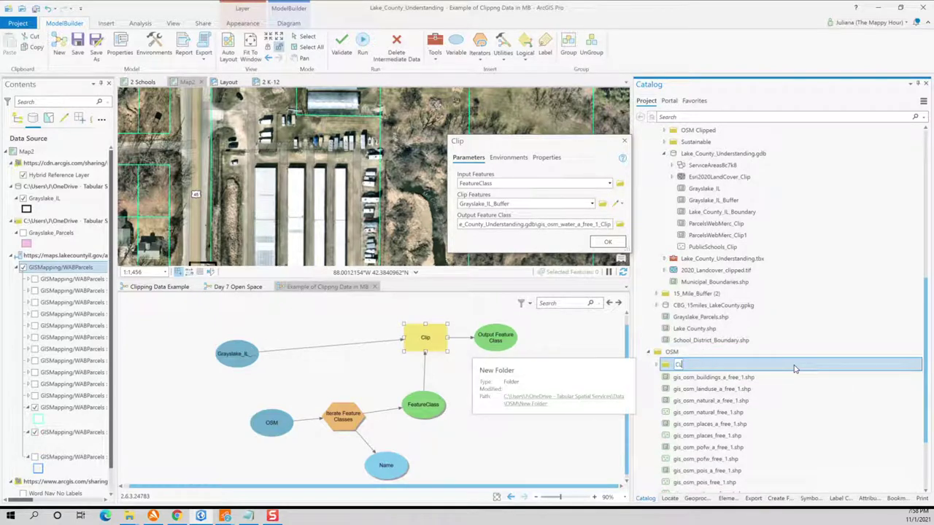
pyautogui.write('ipped to Gryslake')
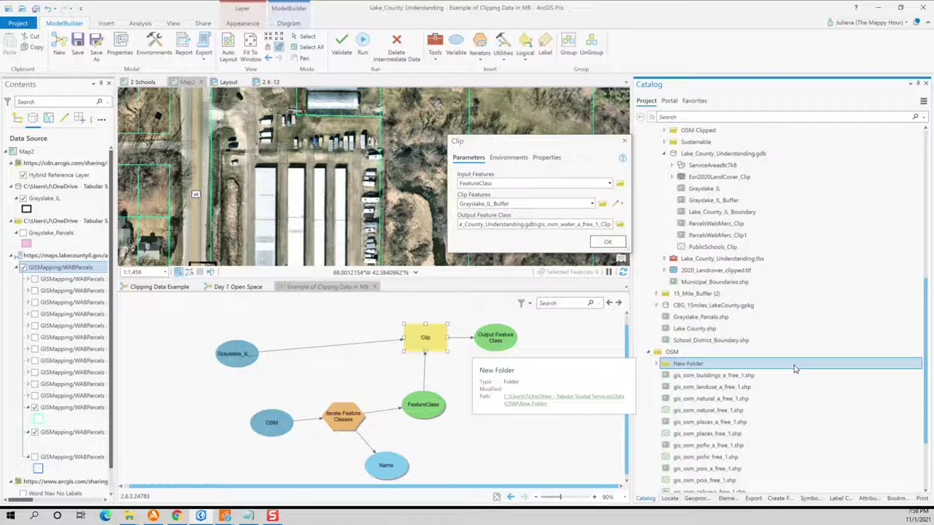
pyautogui.press('Return')
pyautogui.rightClick(724, 366)
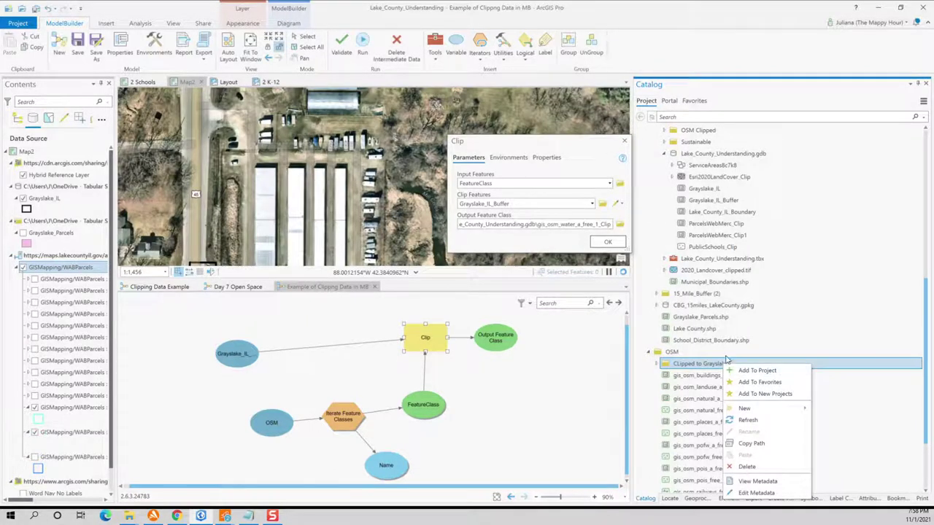
pyautogui.click(779, 443)
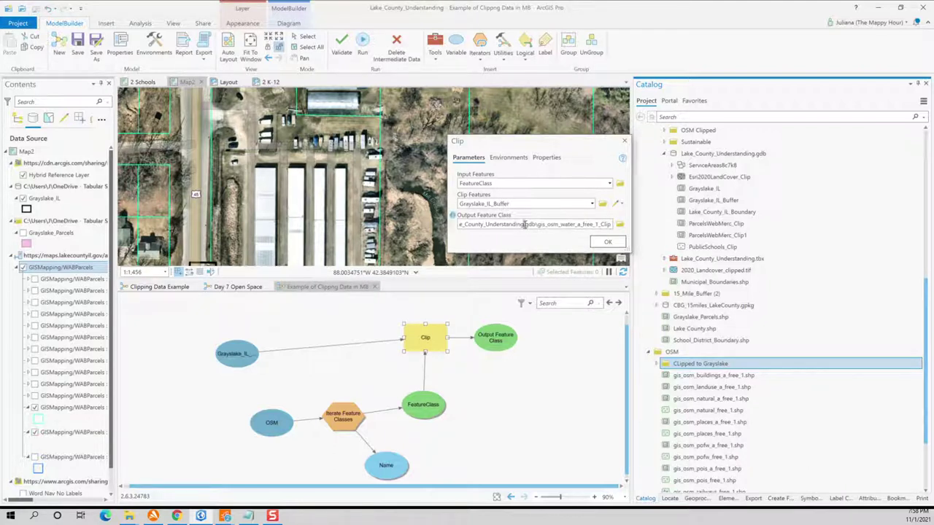
# Step: Replace the Clip output with the pasted folder path followed by 'Grayslake\_%Name%.shp'
pyautogui.hotkey('ctrl', 'a')
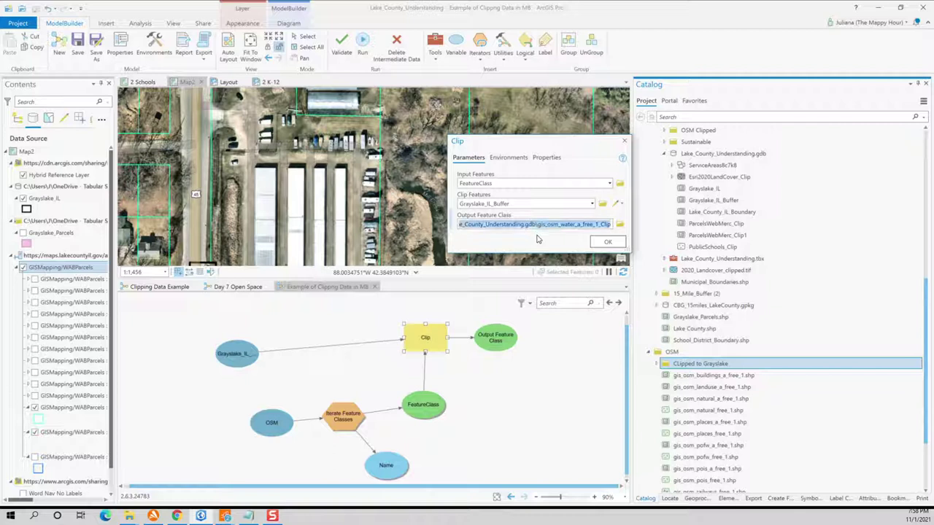
pyautogui.press('BackSpace')
pyautogui.hotkey('ctrl', 'v')
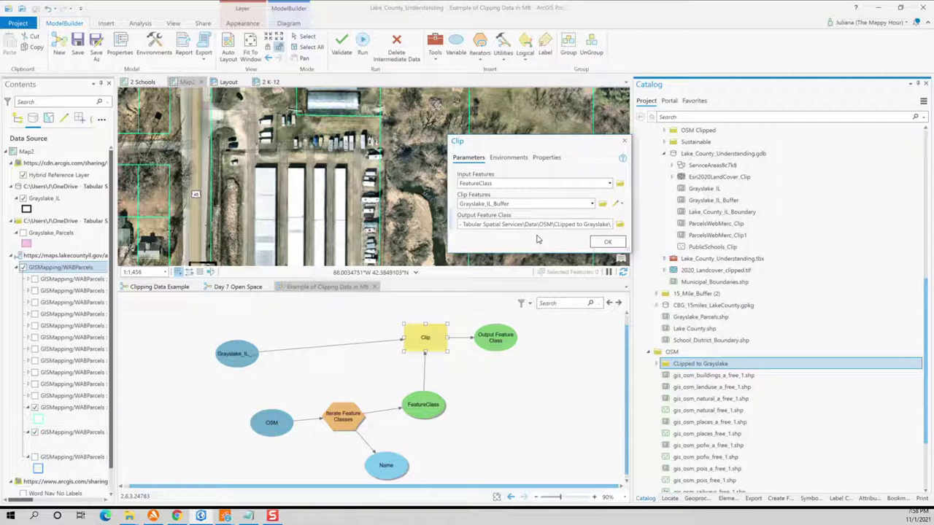
pyautogui.write('Grayslake\\_')
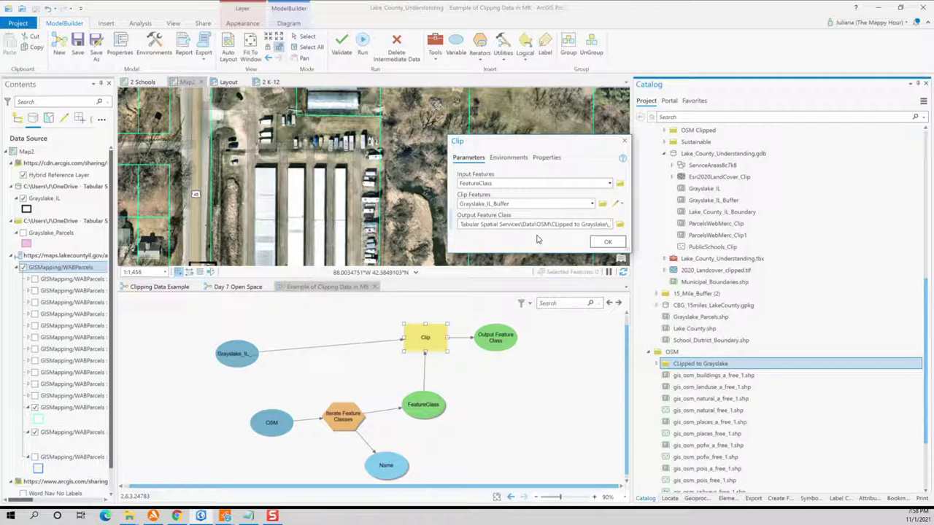
pyautogui.write('%Name%.shp')
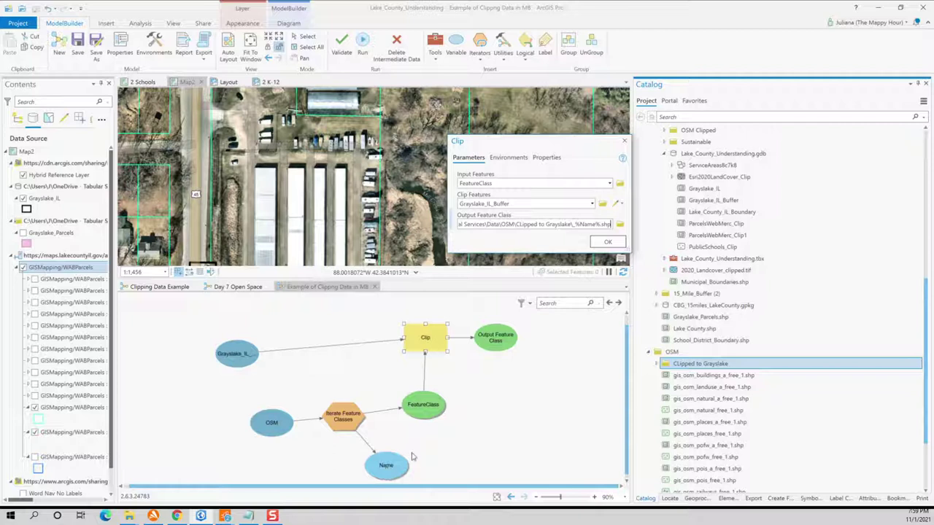
pyautogui.moveTo(394, 470)
# Step: Apply the Clip output as %Name%.shp and expand the OSM Clipped folder in Catalog
pyautogui.click(607, 243)
pyautogui.scroll(3, 752, 341)
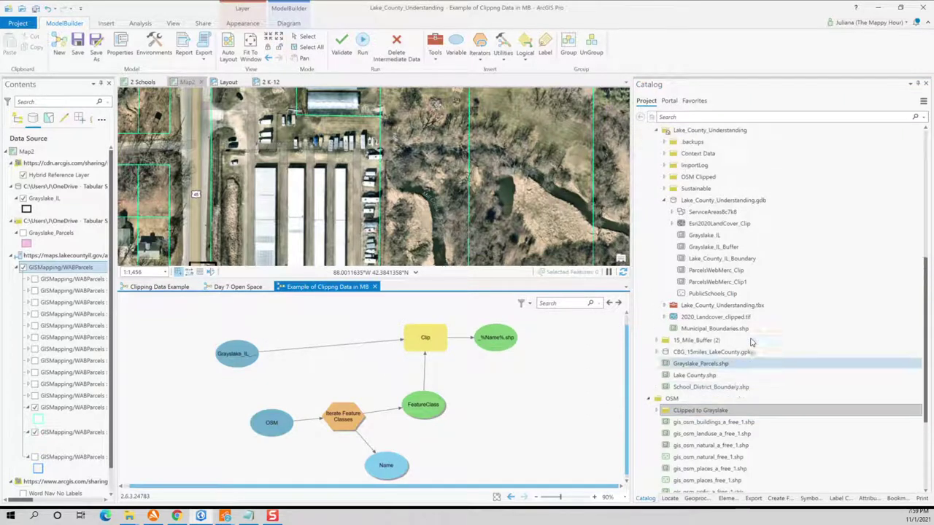
pyautogui.click(665, 224)
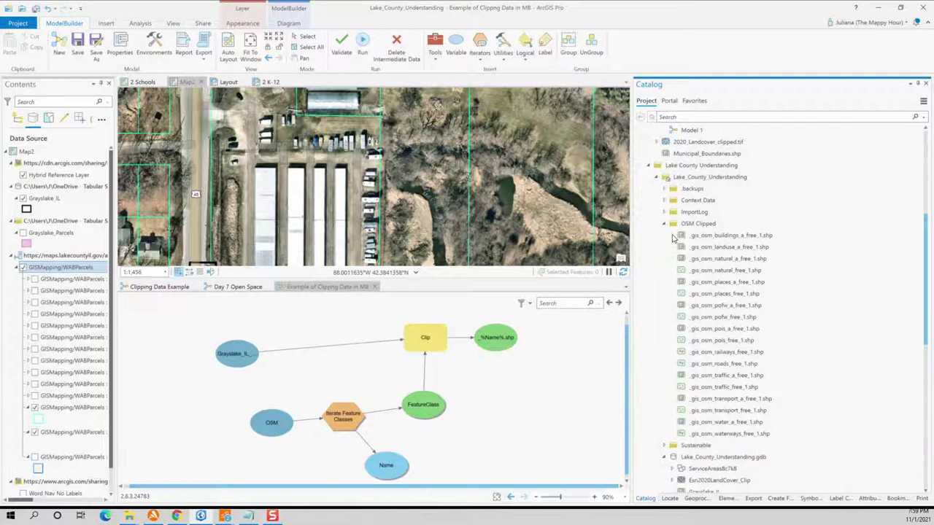
# Step: Drag the clipped buildings shapefile from the OSM Clipped folder, then return to the model view
pyautogui.click(726, 238)
pyautogui.moveTo(727, 237); pyautogui.dragTo(614, 348)
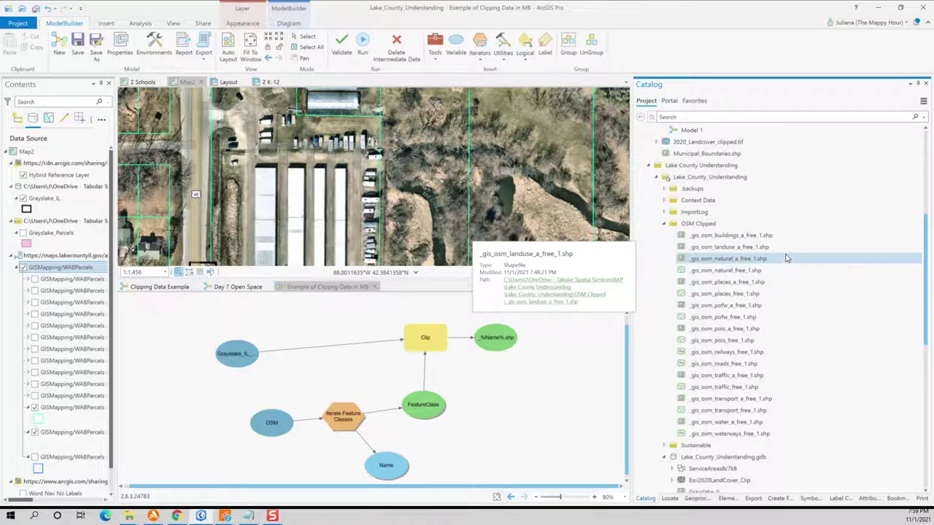
pyautogui.click(574, 429)
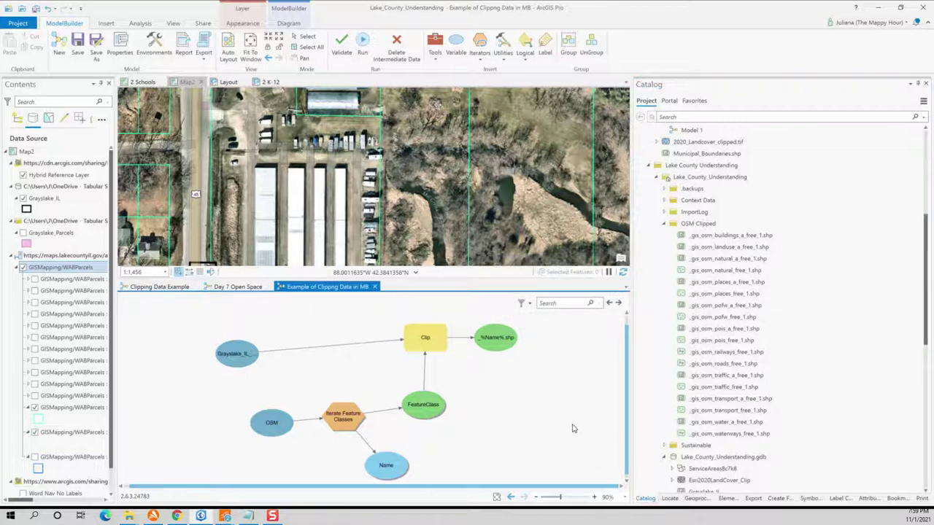
pyautogui.click(360, 55)
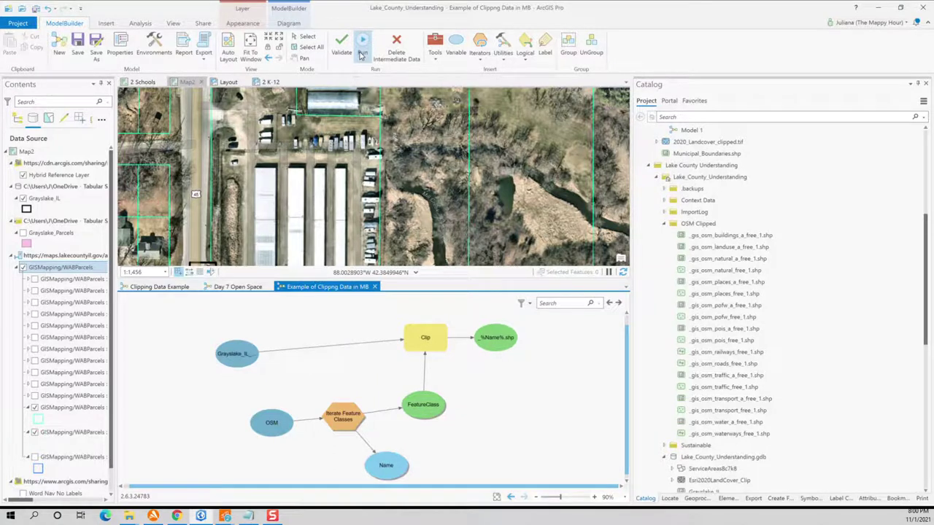